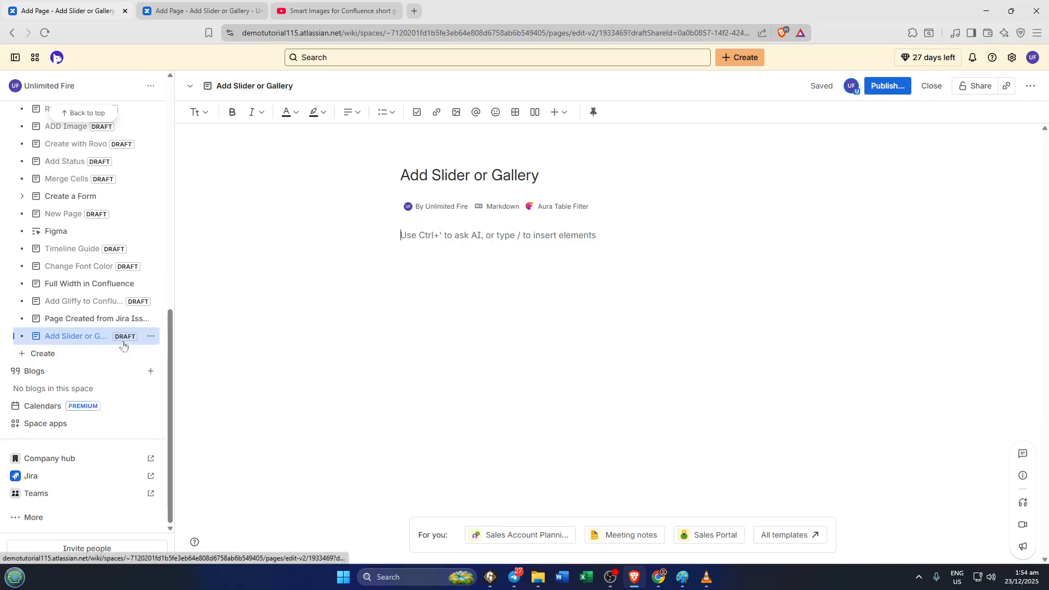
# - Insert a Smart Images macro into the Add Slider or Gallery draft and start choosing image files to upload
pyautogui.click(150, 336)
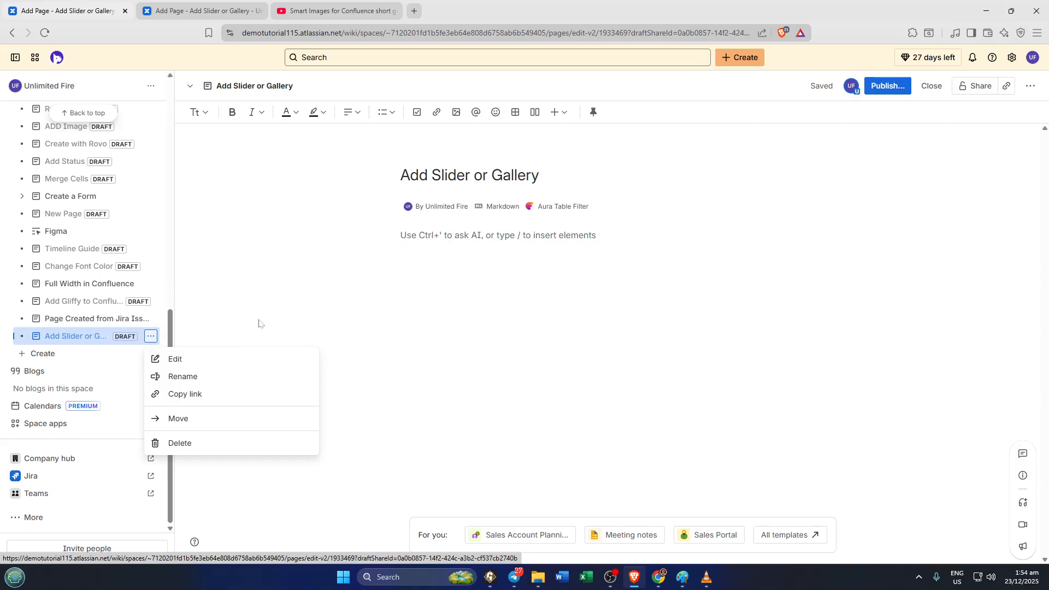
pyautogui.click(181, 361)
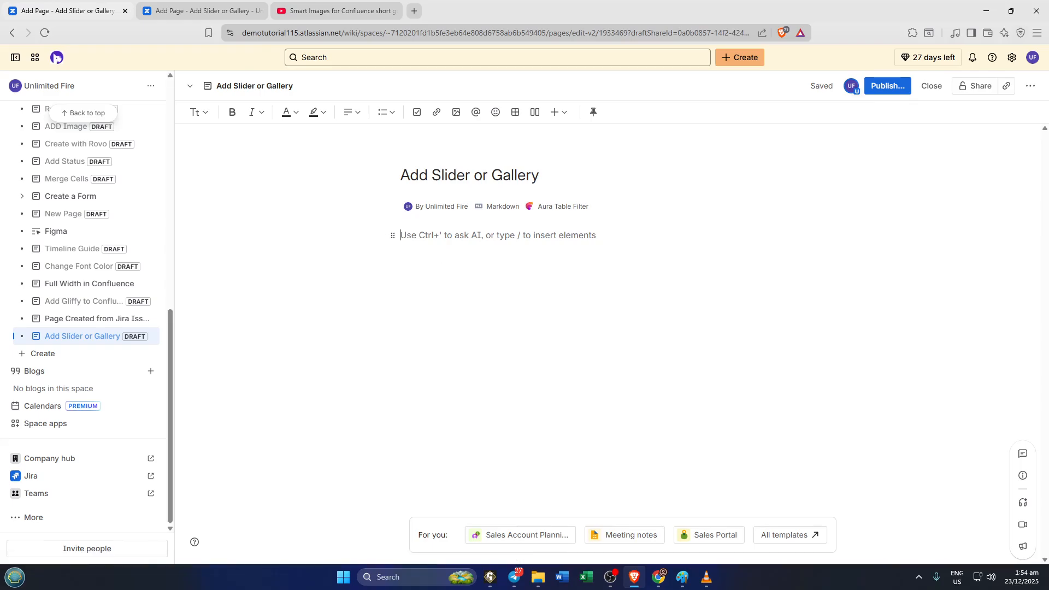
pyautogui.write('/s')
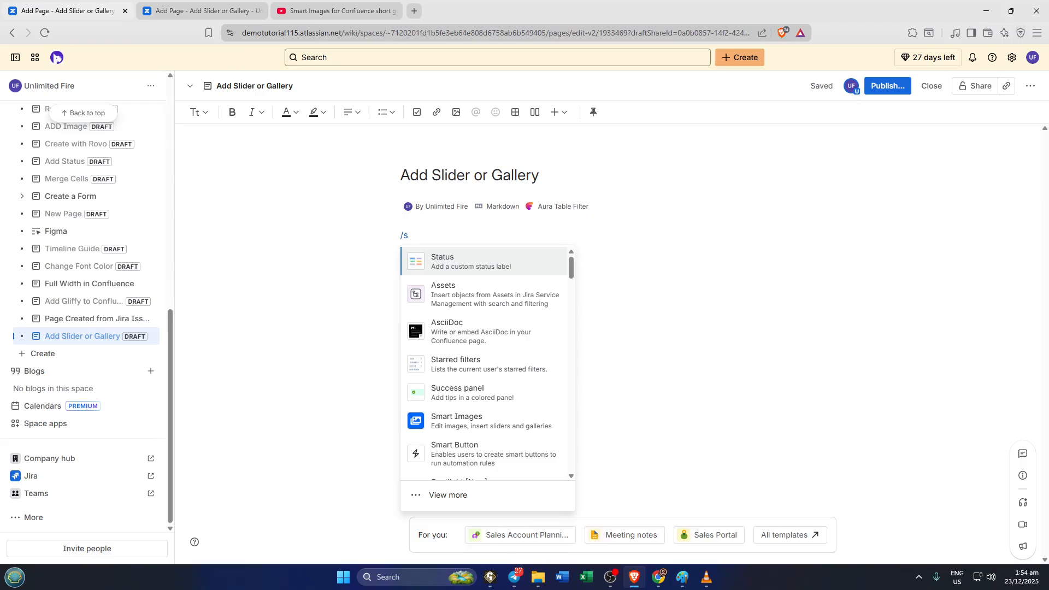
pyautogui.scroll(-3, 481, 322)
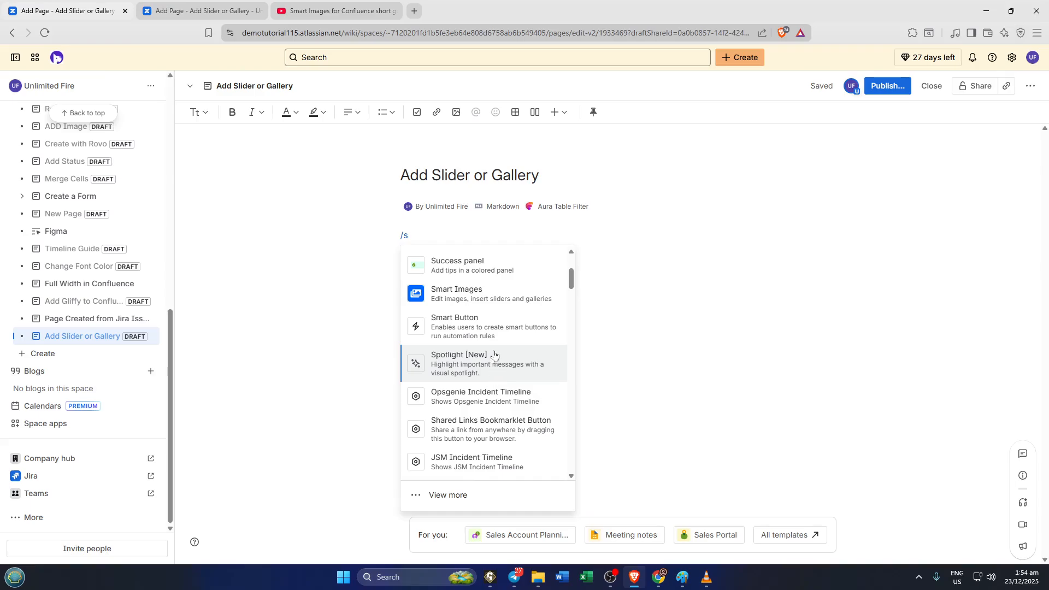
pyautogui.click(496, 298)
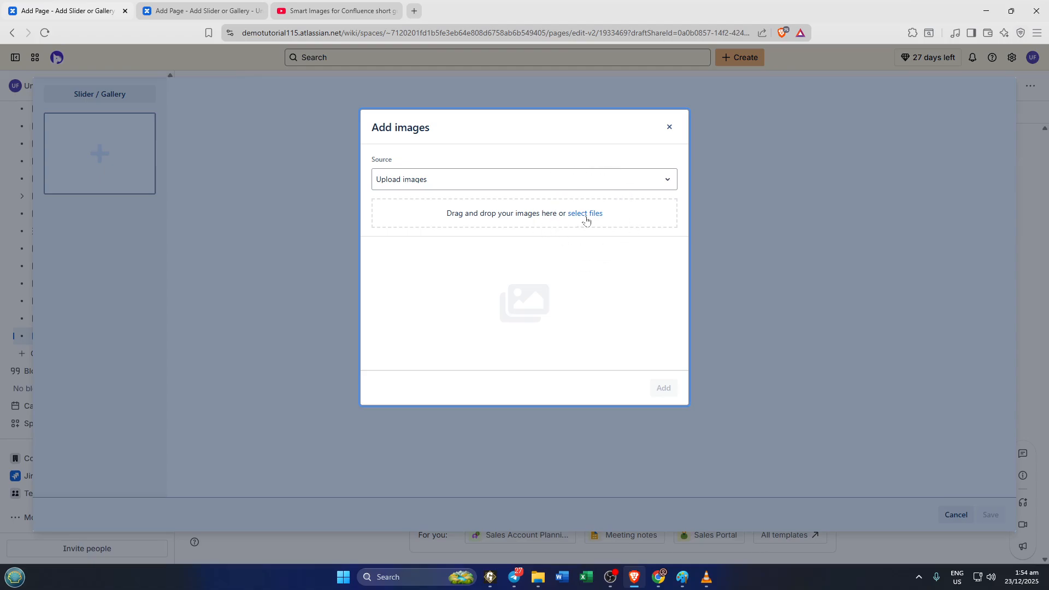
pyautogui.click(585, 214)
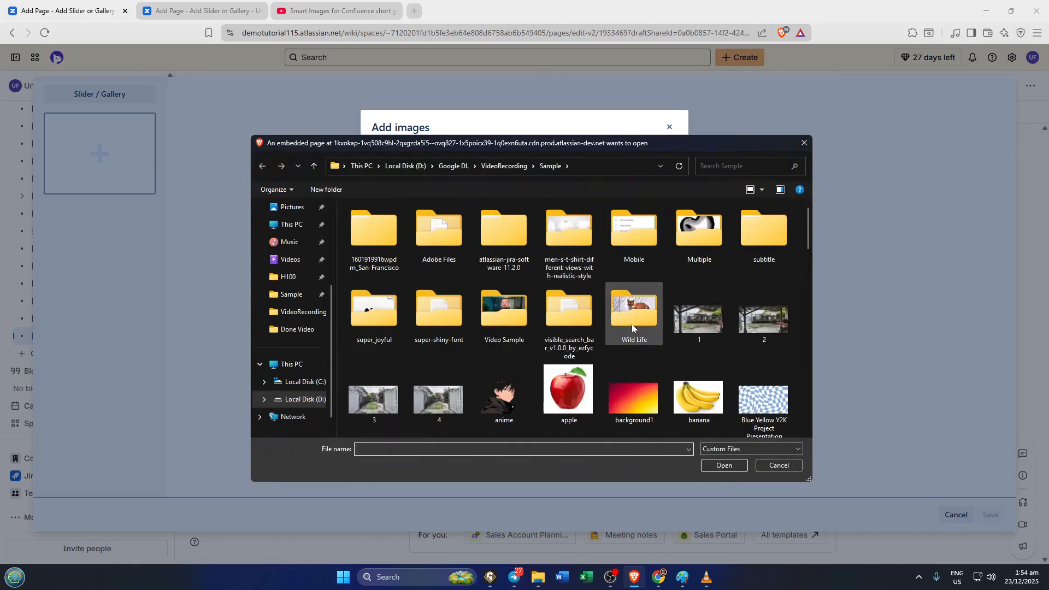
pyautogui.scroll(-3, 631, 328)
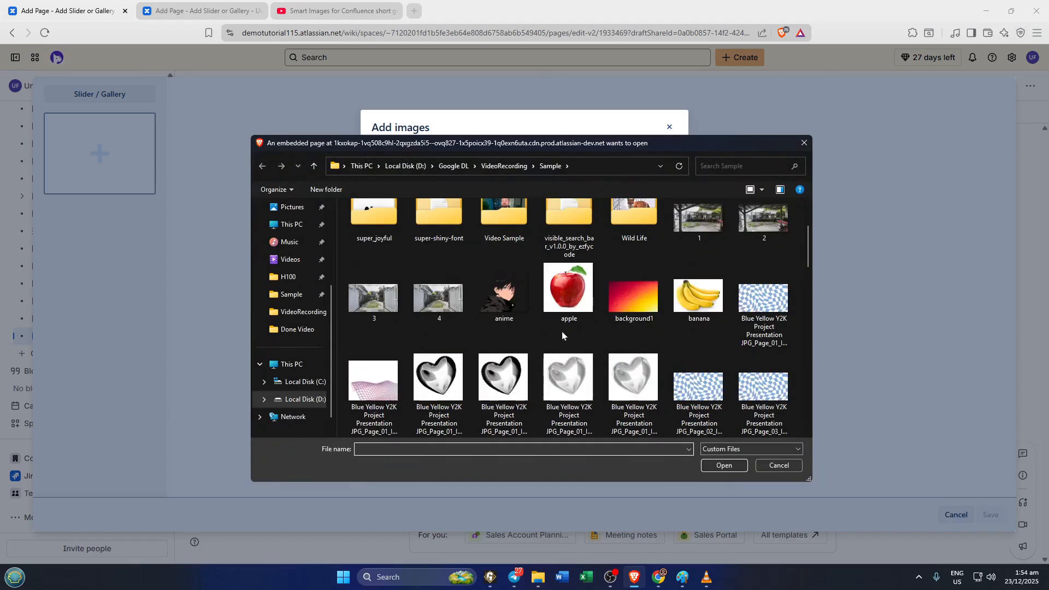
pyautogui.click(513, 304)
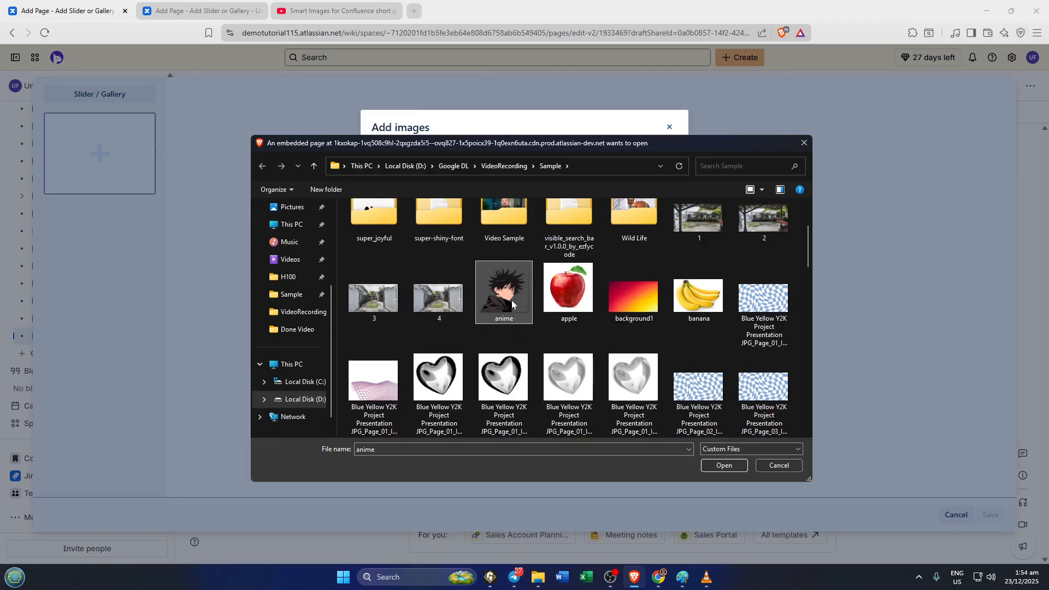
pyautogui.scroll(-3, 529, 337)
pyautogui.scroll(-3, 527, 350)
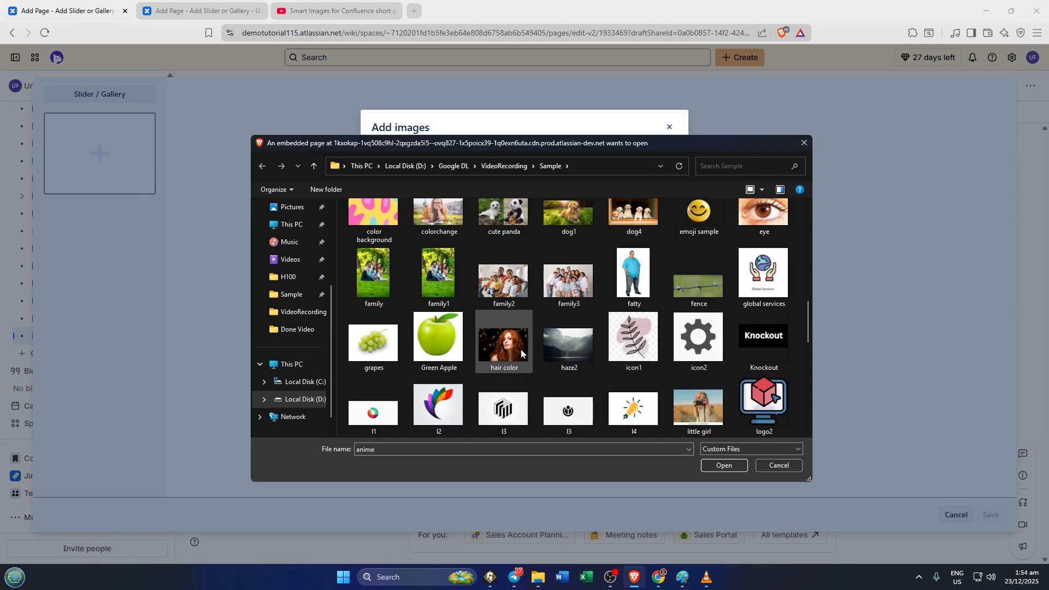
pyautogui.keyDown('shift'); pyautogui.click(520, 349); pyautogui.keyUp('shift')
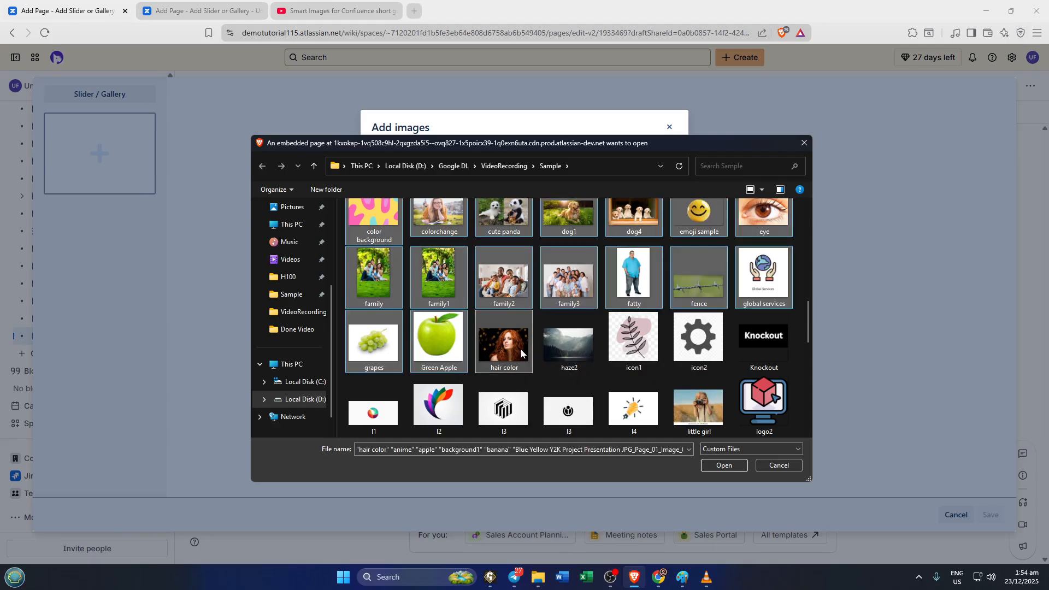
# - Select the image files family2, family3, hair color, colorchange and family1 from the Sample folder and load them for upload
pyautogui.click(526, 305)
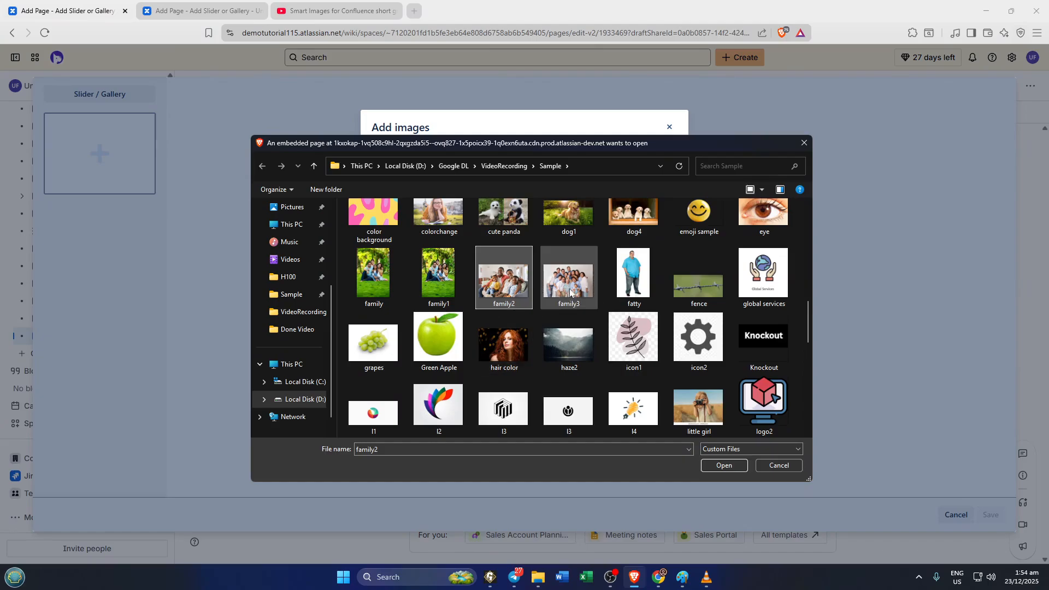
pyautogui.scroll(2, 568, 301)
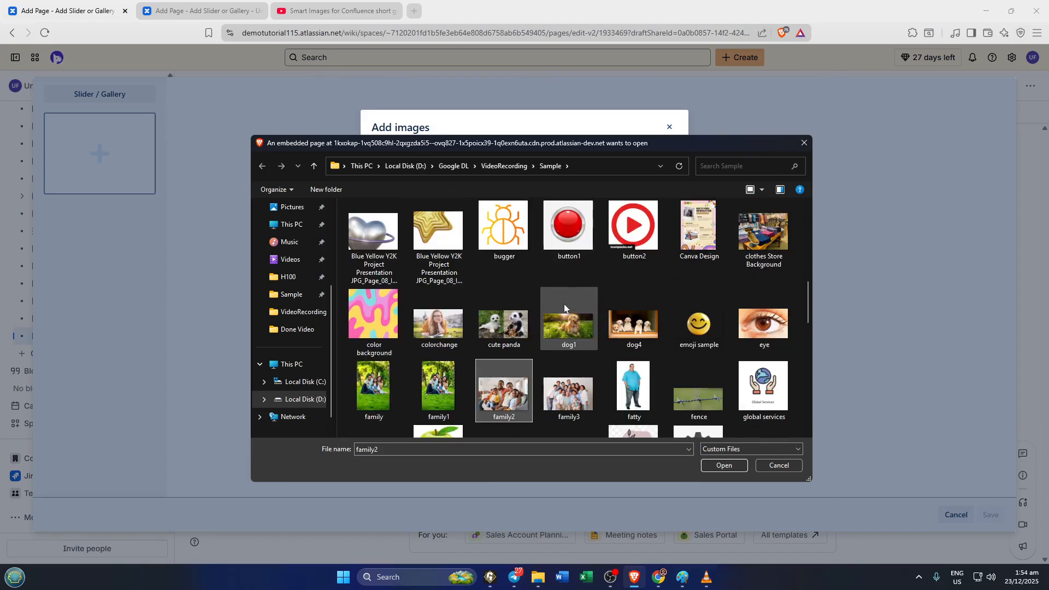
pyautogui.keyDown('ctrl'); pyautogui.click(559, 374); pyautogui.keyUp('ctrl')
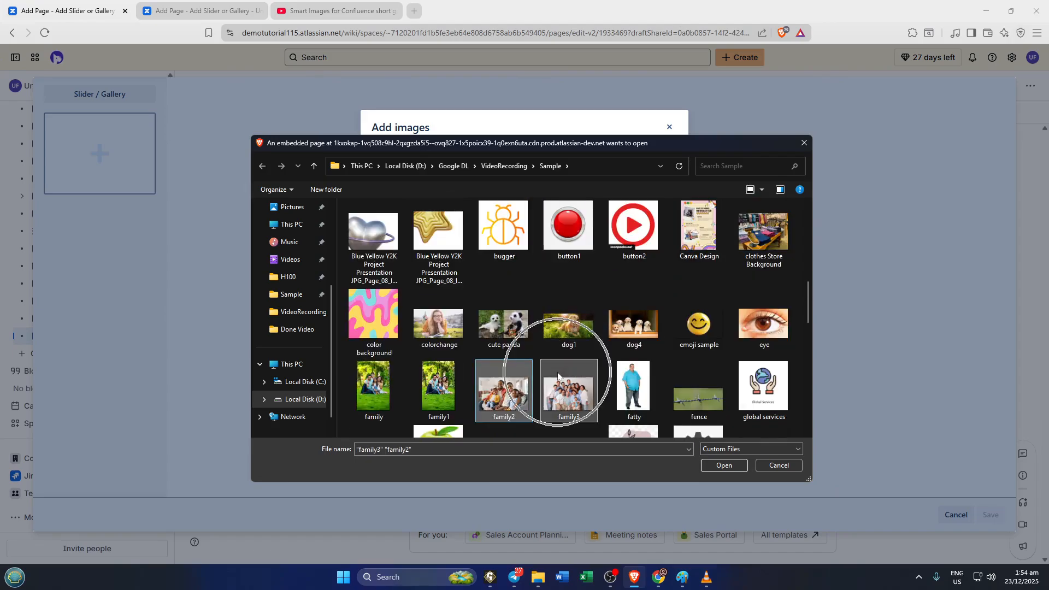
pyautogui.scroll(-2, 554, 382)
pyautogui.keyDown('ctrl'); pyautogui.click(511, 350); pyautogui.keyUp('ctrl')
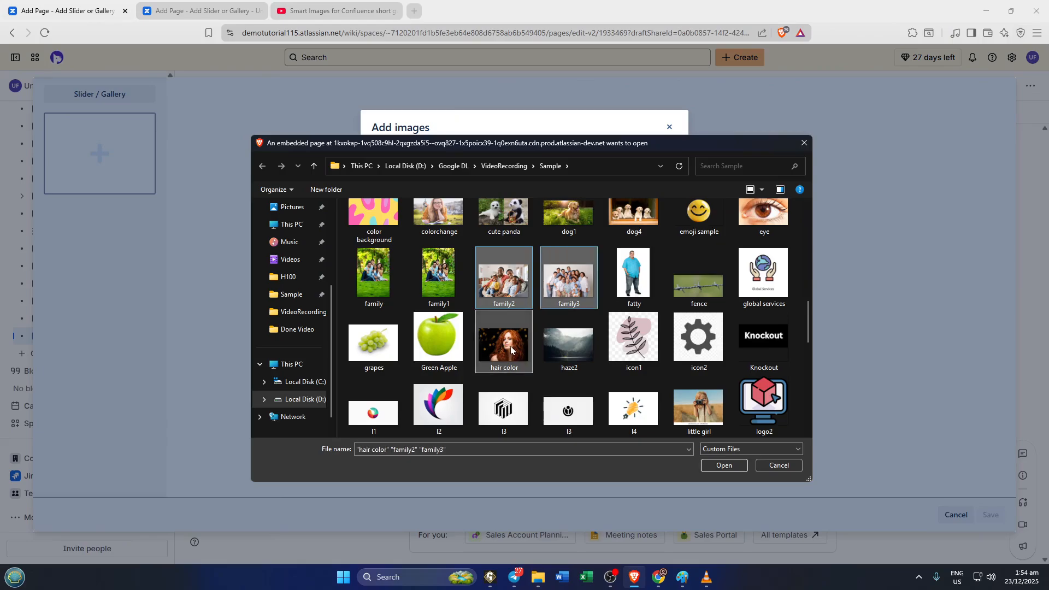
pyautogui.keyDown('ctrl'); pyautogui.click(435, 231); pyautogui.keyUp('ctrl')
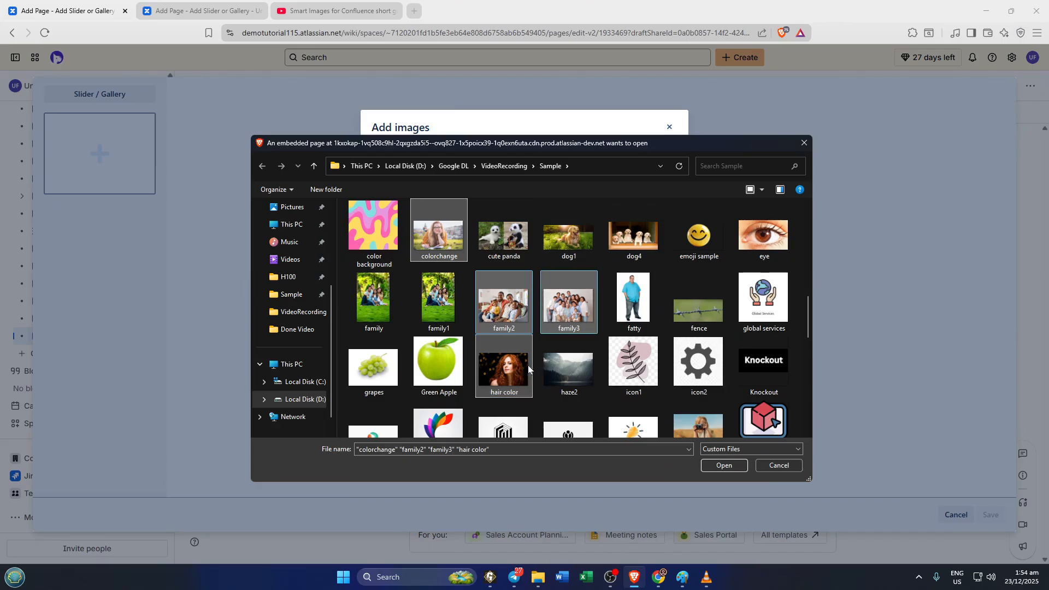
pyautogui.keyDown('ctrl'); pyautogui.click(439, 299); pyautogui.keyUp('ctrl')
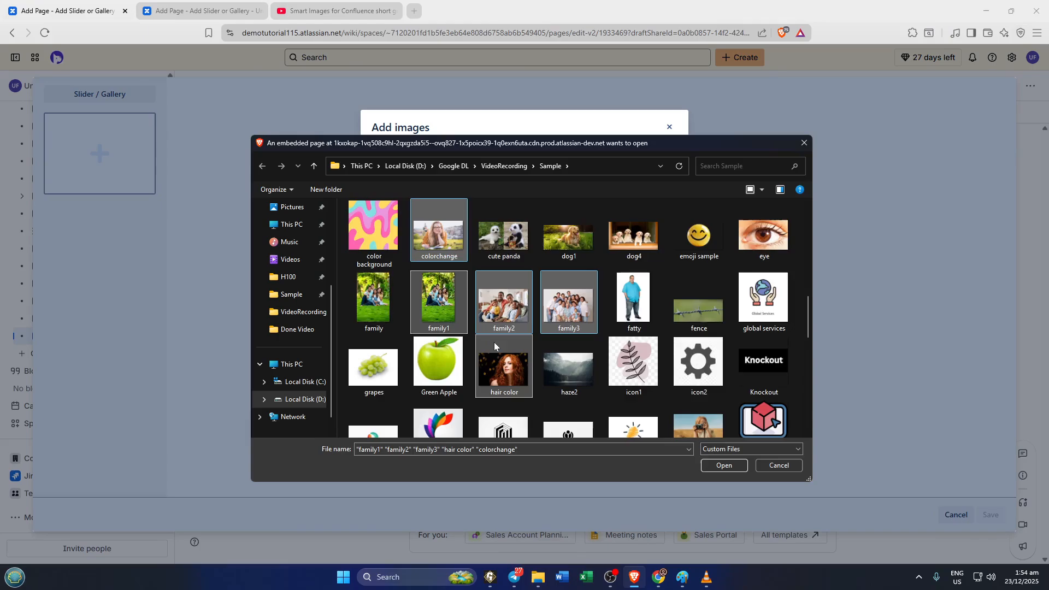
pyautogui.scroll(-10, 495, 349)
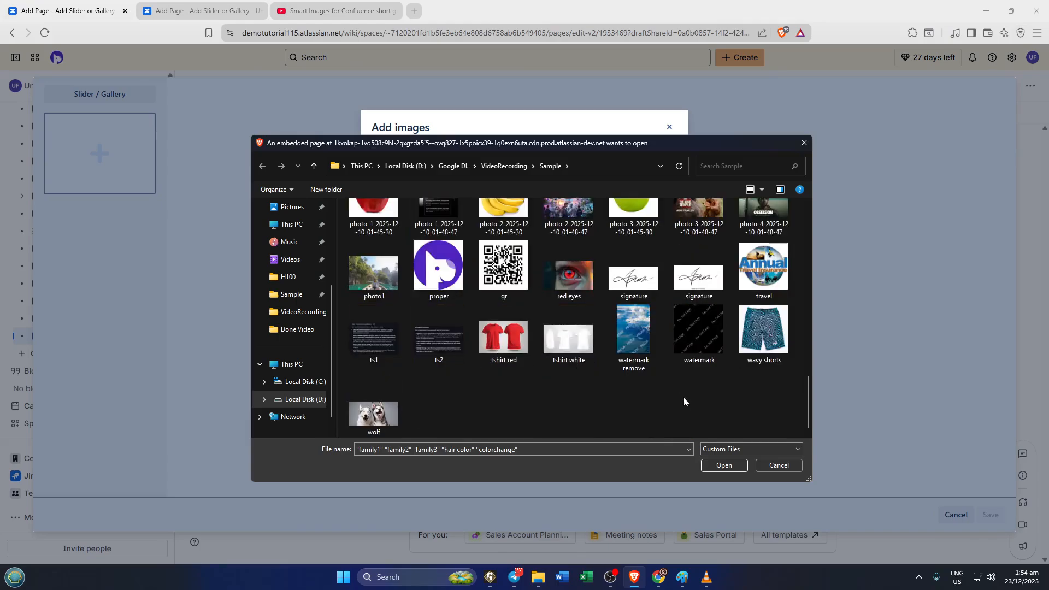
pyautogui.click(725, 466)
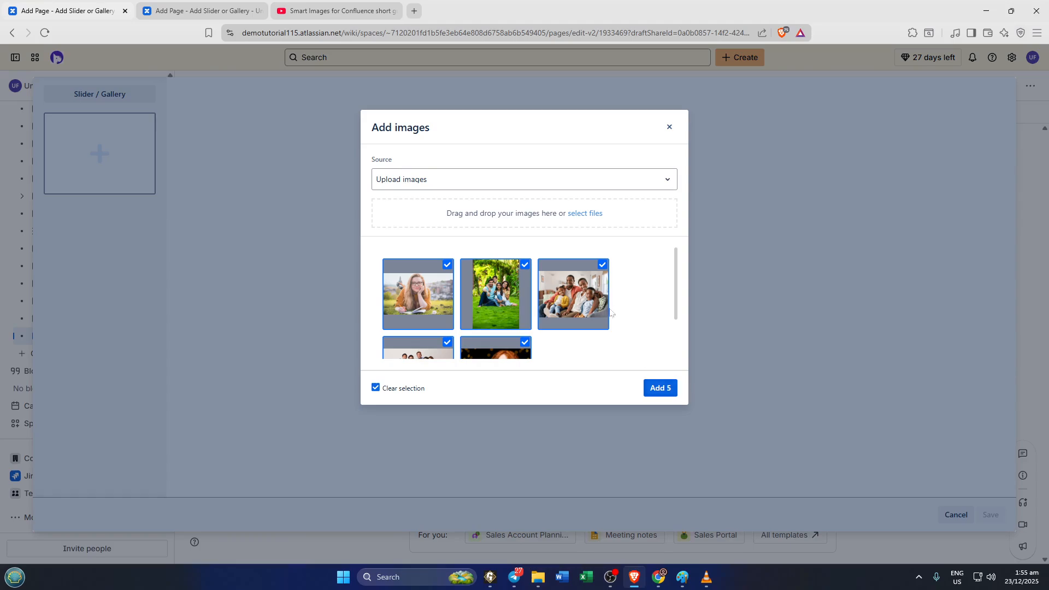
# - Review the five loaded images and add all of them to the slider
pyautogui.scroll(-2, 612, 314)
pyautogui.scroll(2, 633, 315)
pyautogui.click(668, 391)
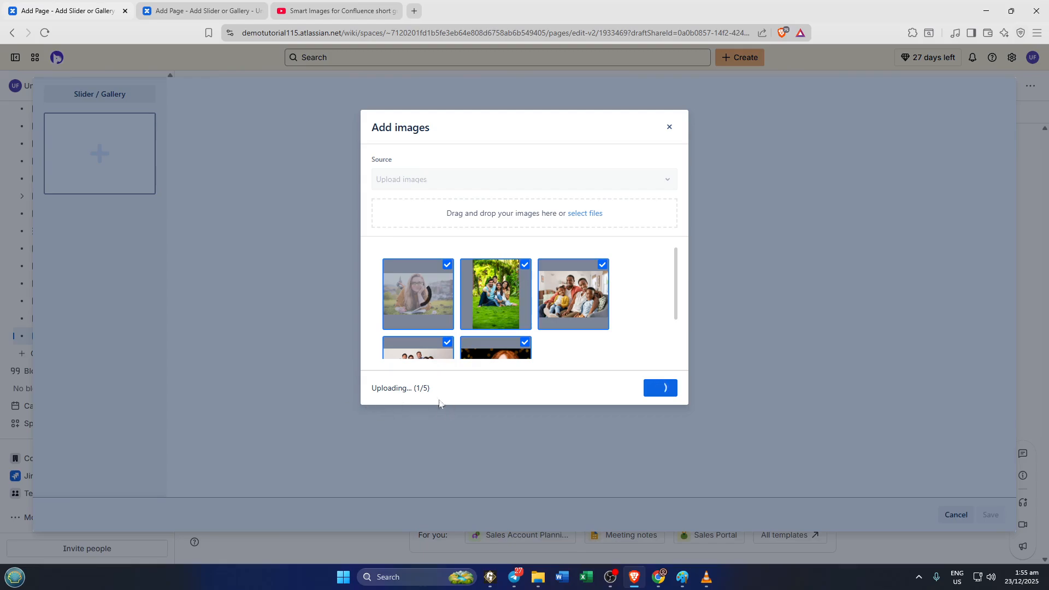
# - Preview the family1, family2, family3 and hair color images one by one and look through the slider's image list
pyautogui.scroll(-1, 549, 303)
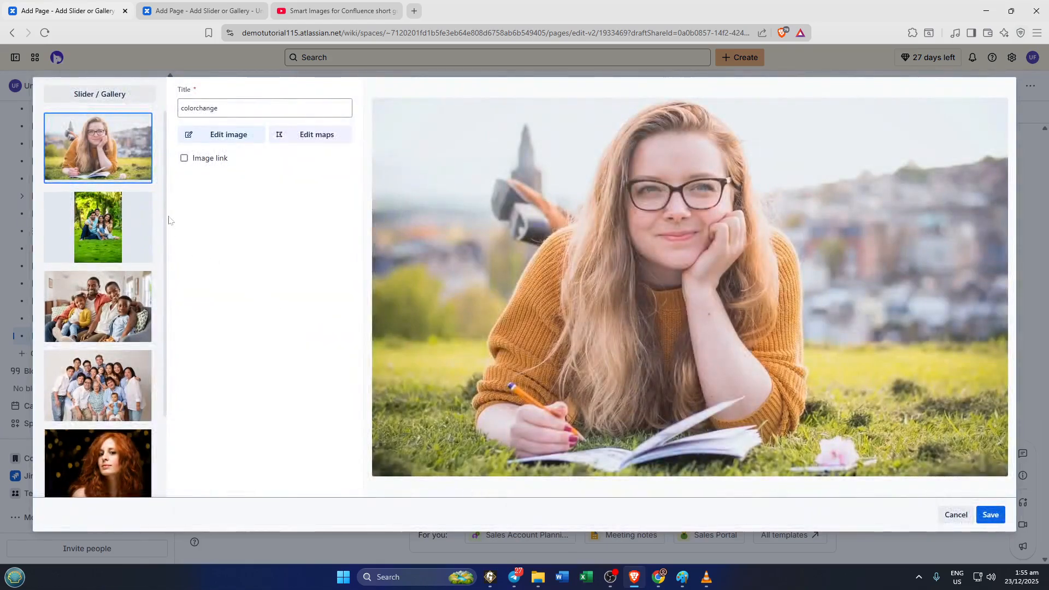
pyautogui.click(112, 226)
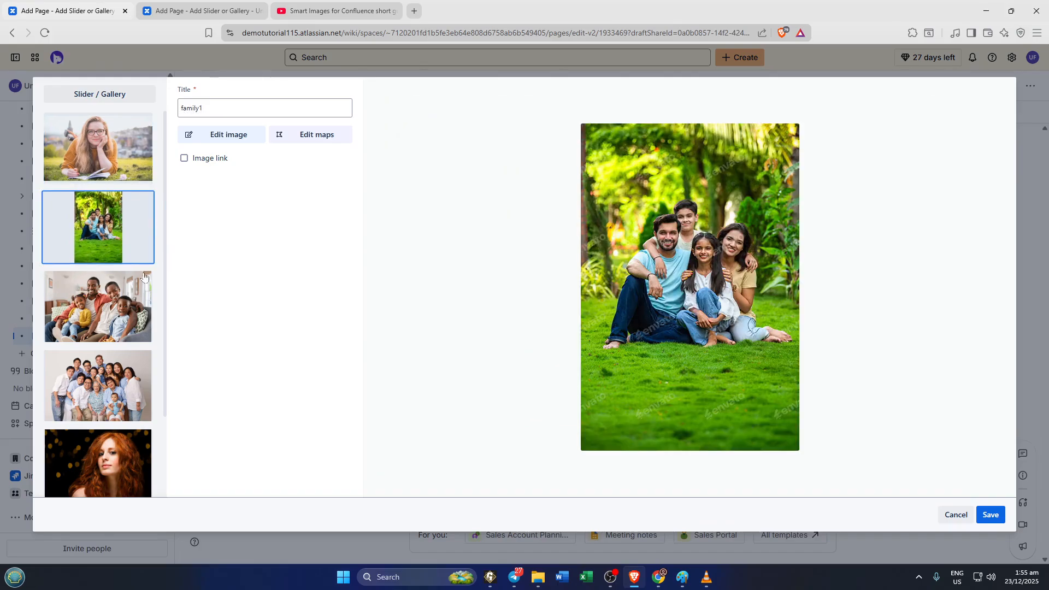
pyautogui.click(148, 289)
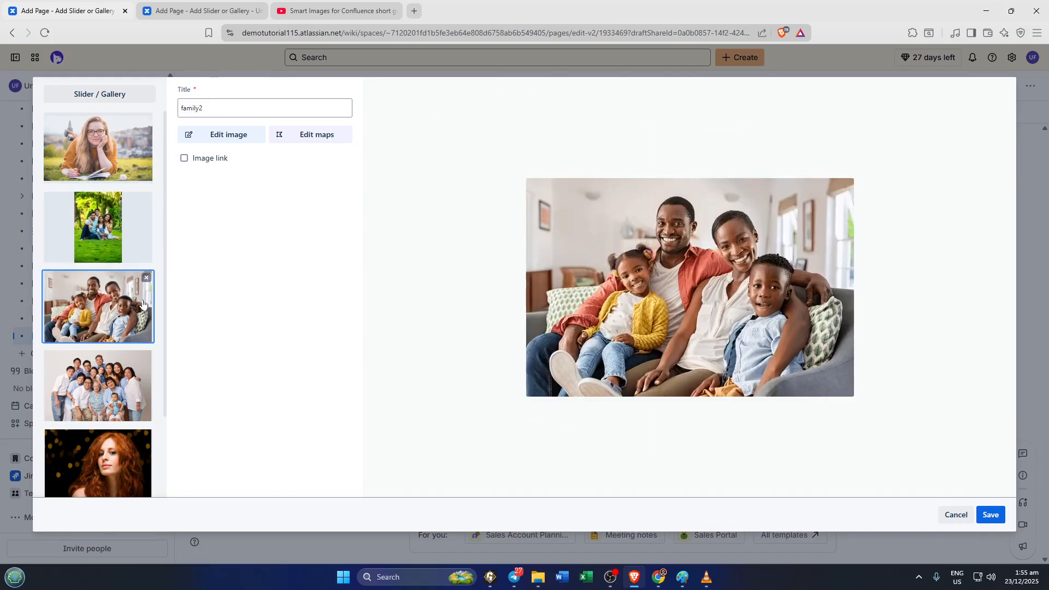
pyautogui.click(134, 353)
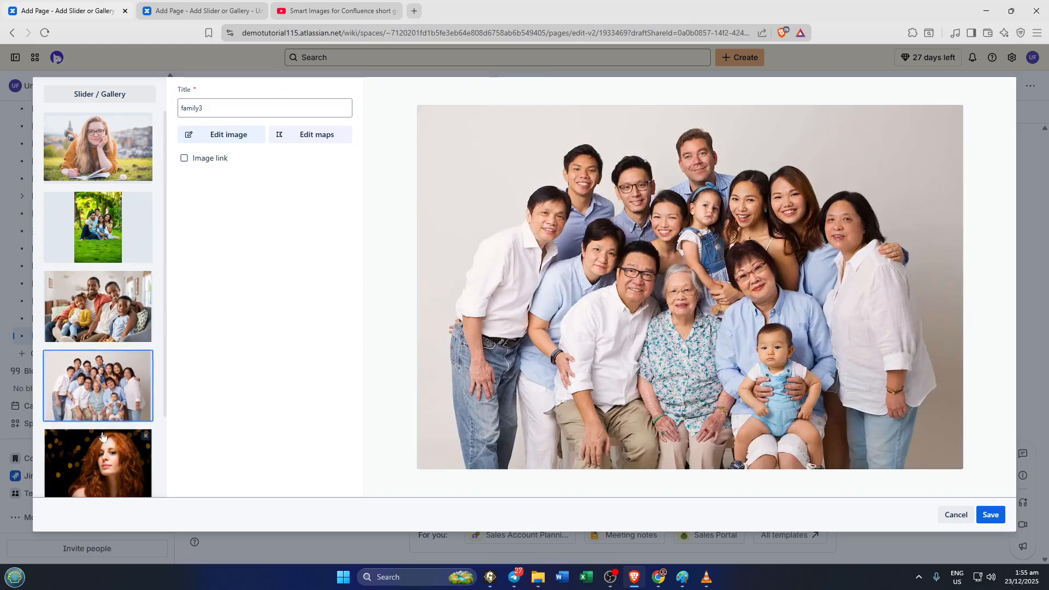
pyautogui.click(102, 437)
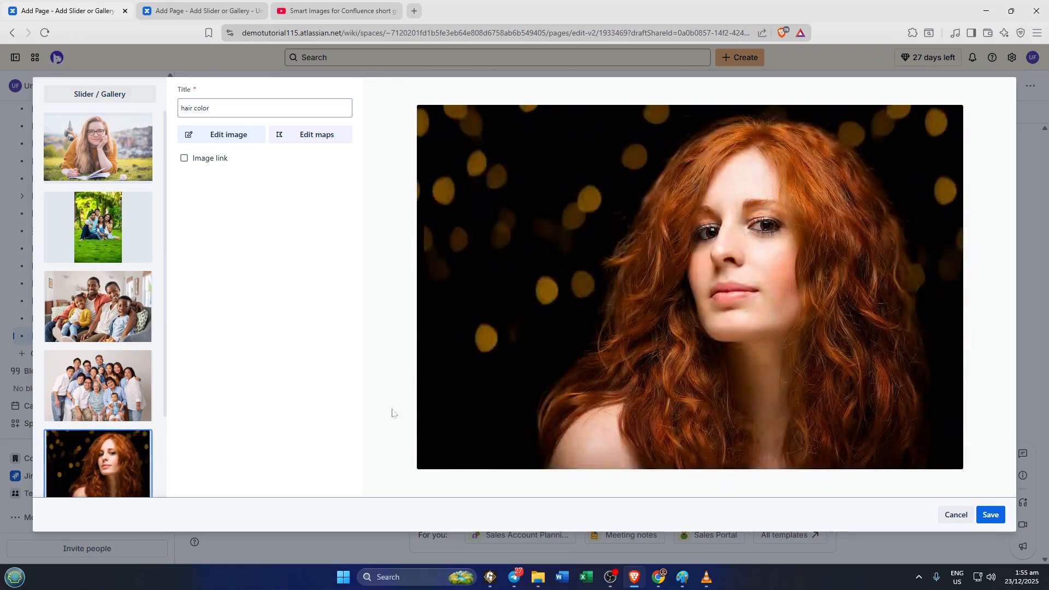
pyautogui.scroll(-2, 160, 354)
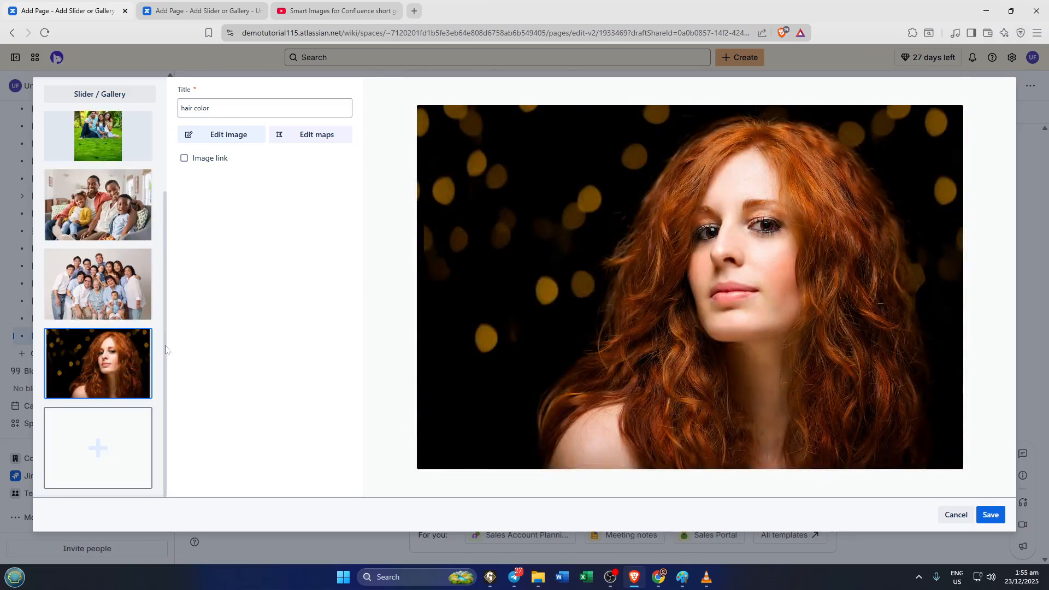
pyautogui.scroll(2, 141, 349)
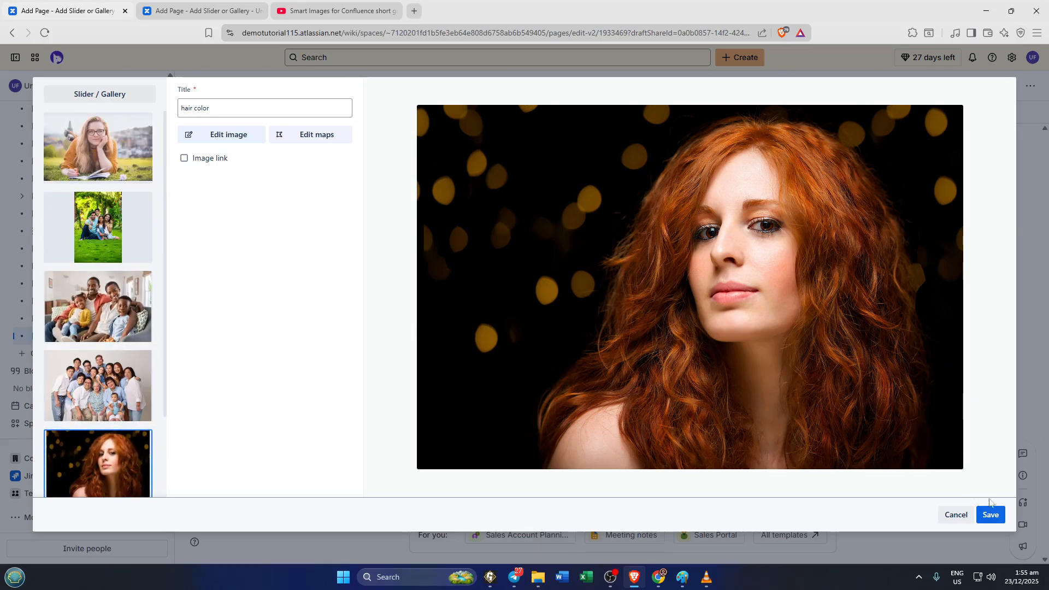
# - Save the image slider to the page and advance it to the second image
pyautogui.click(991, 515)
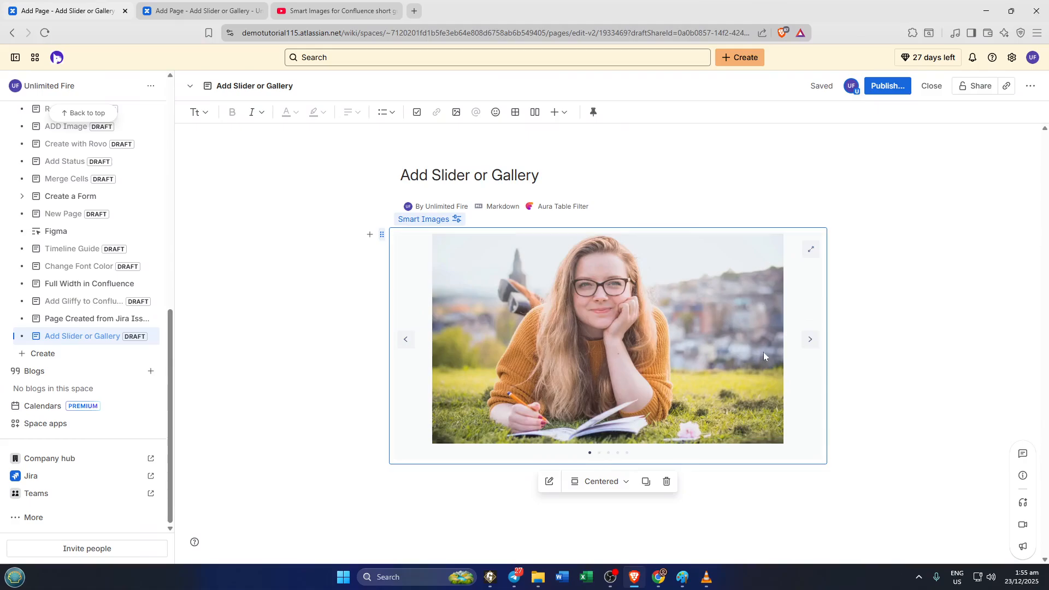
pyautogui.click(812, 341)
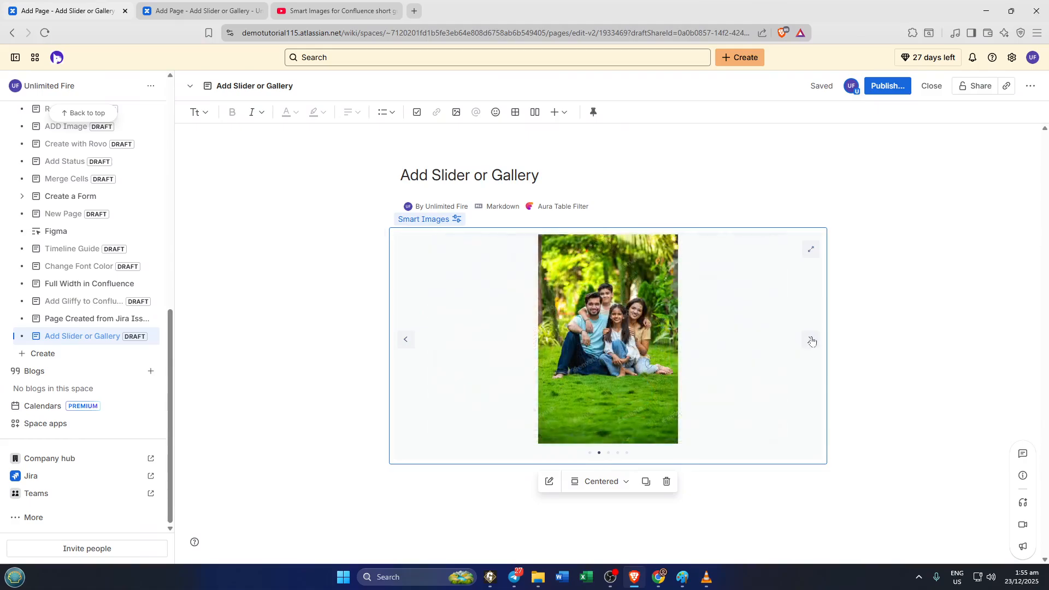